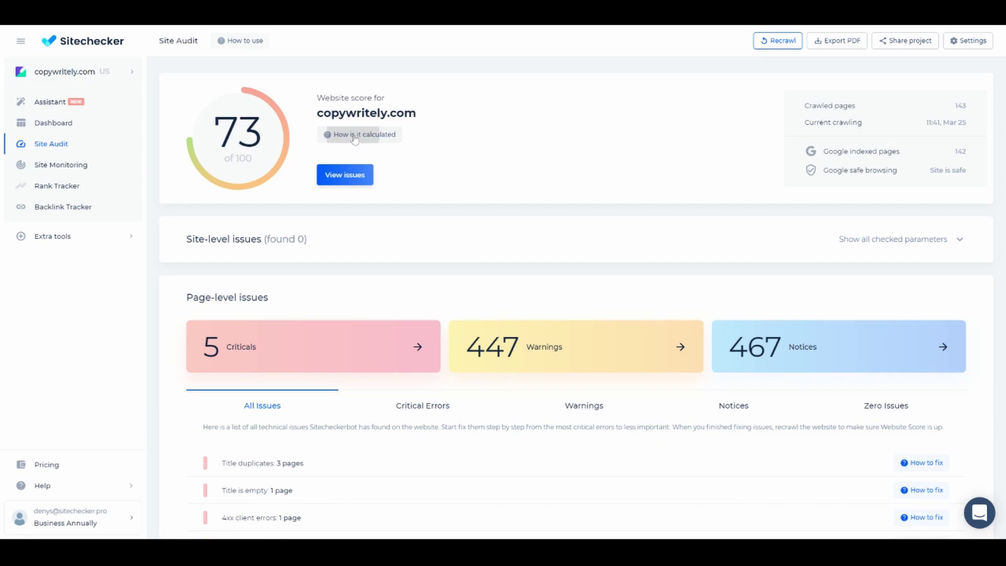
# Step: Read the explanation of how the site score is calculated, then close it
pyautogui.click(354, 137)
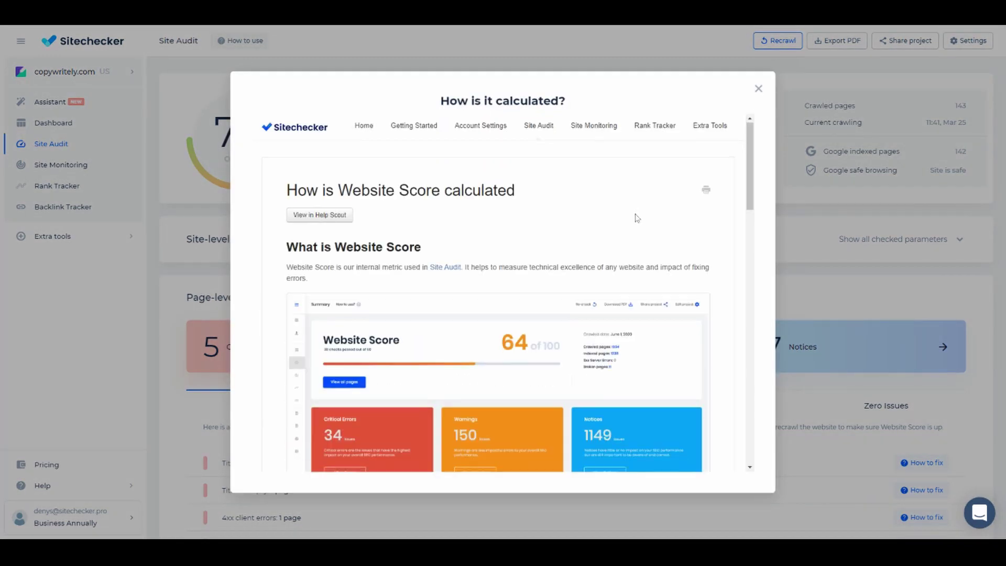
pyautogui.scroll(-5, 636, 217)
pyautogui.scroll(-2, 635, 216)
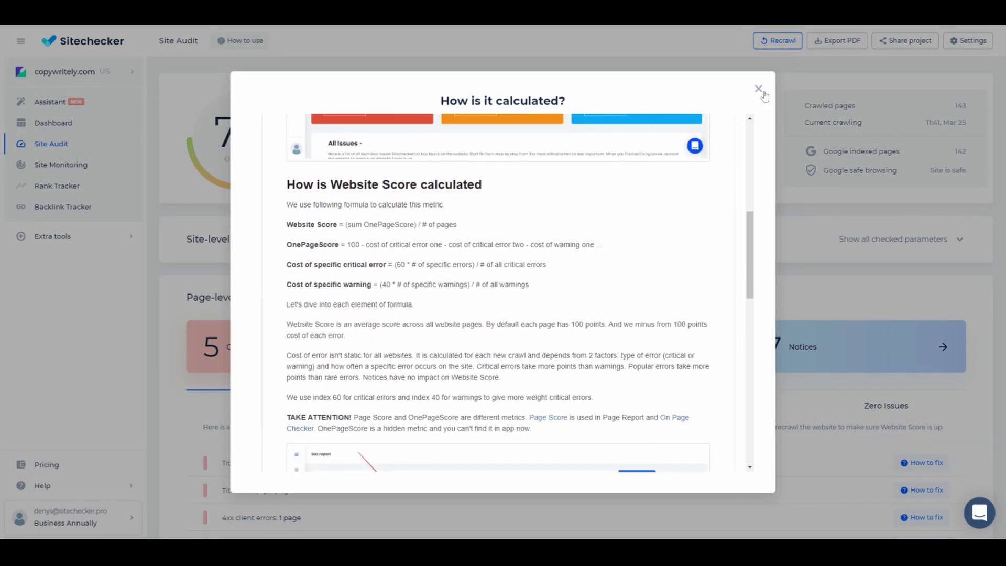
pyautogui.click(758, 89)
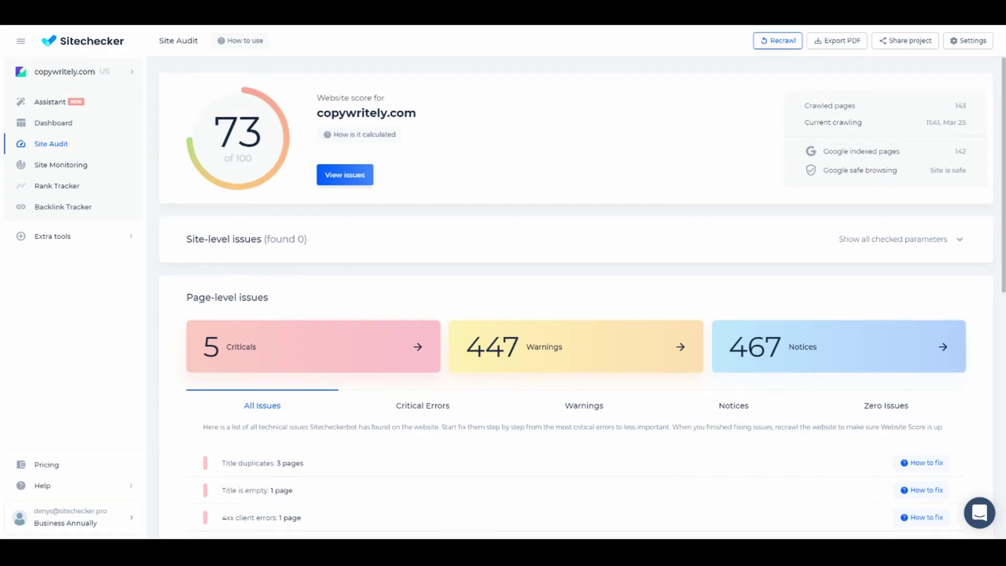
# Step: Expand the checked site-level parameters and review the Title duplicates fix guidance
pyautogui.scroll(-3, 577, 211)
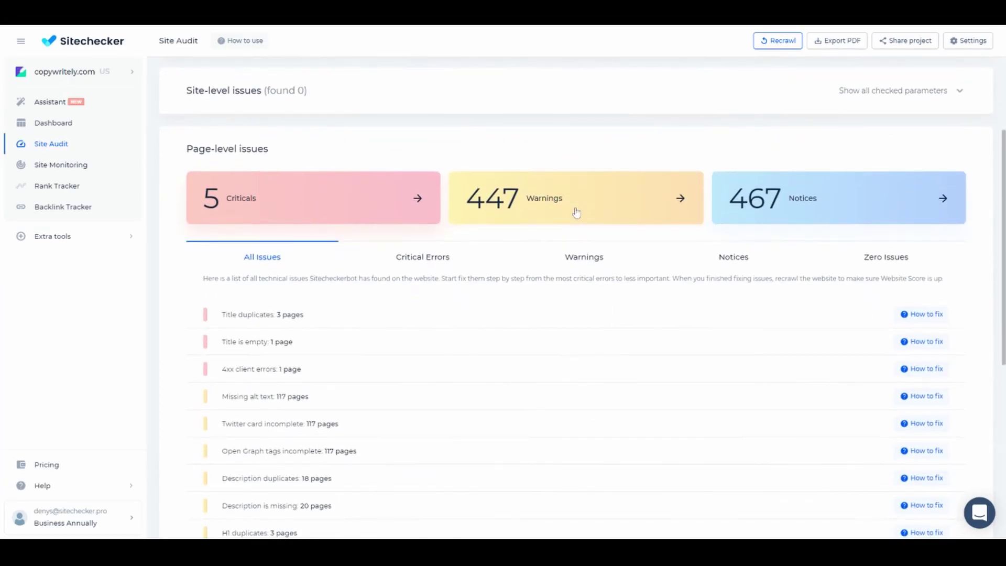
pyautogui.scroll(1, 576, 211)
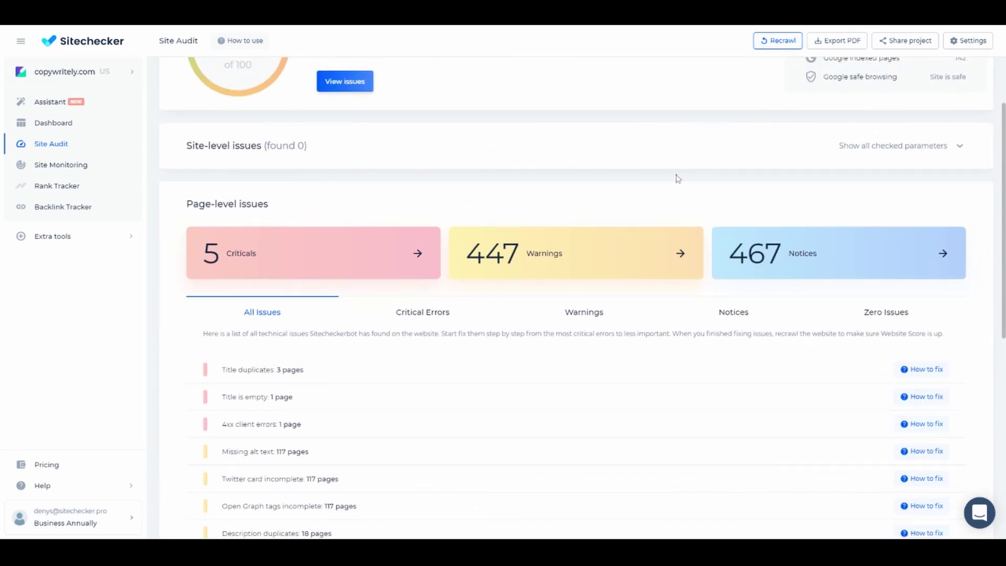
pyautogui.click(924, 148)
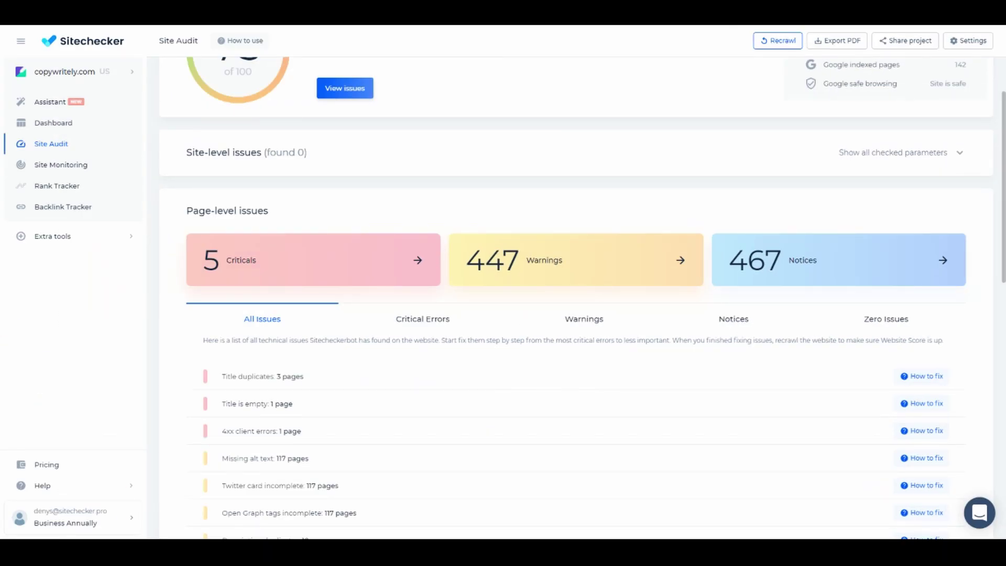
pyautogui.scroll(-2, 466, 231)
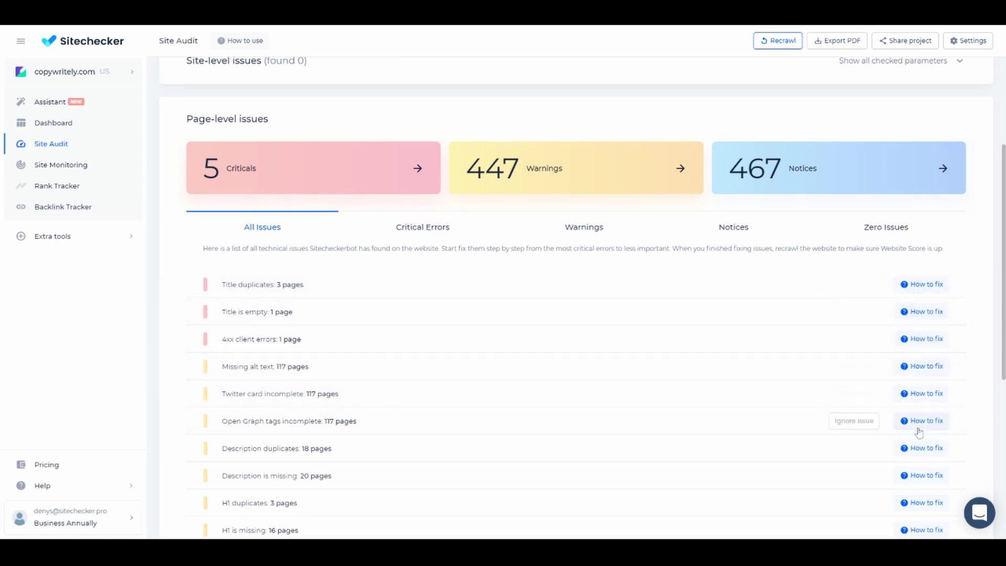
pyautogui.click(925, 286)
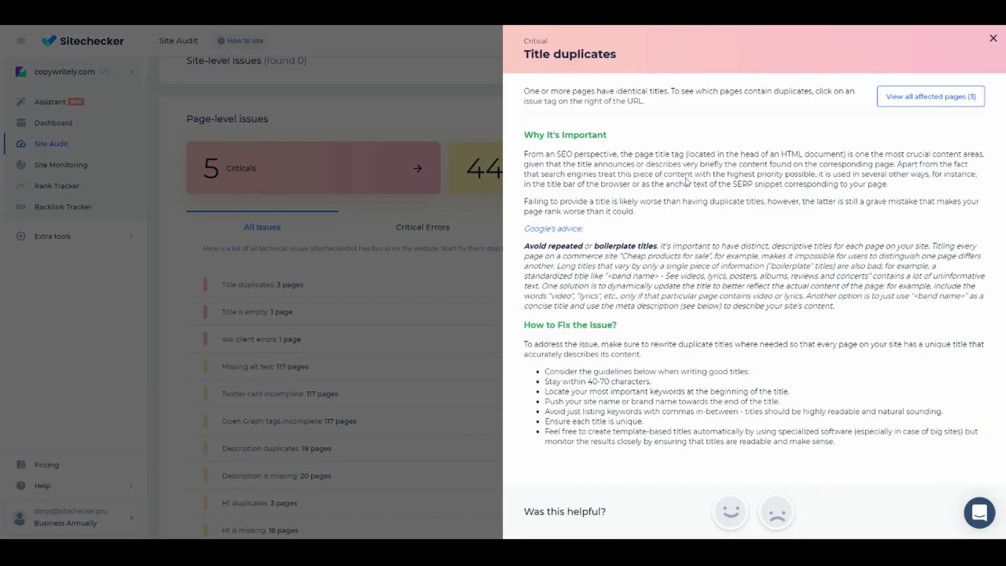
pyautogui.click(993, 38)
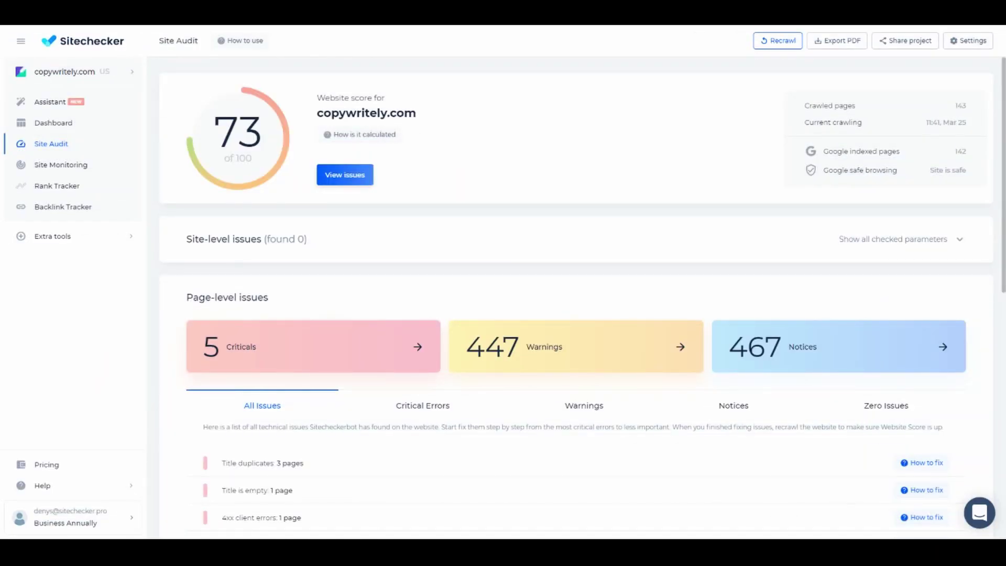
# Step: Browse all crawled pages, then open the Twitter card incomplete issue's page list
pyautogui.click(356, 179)
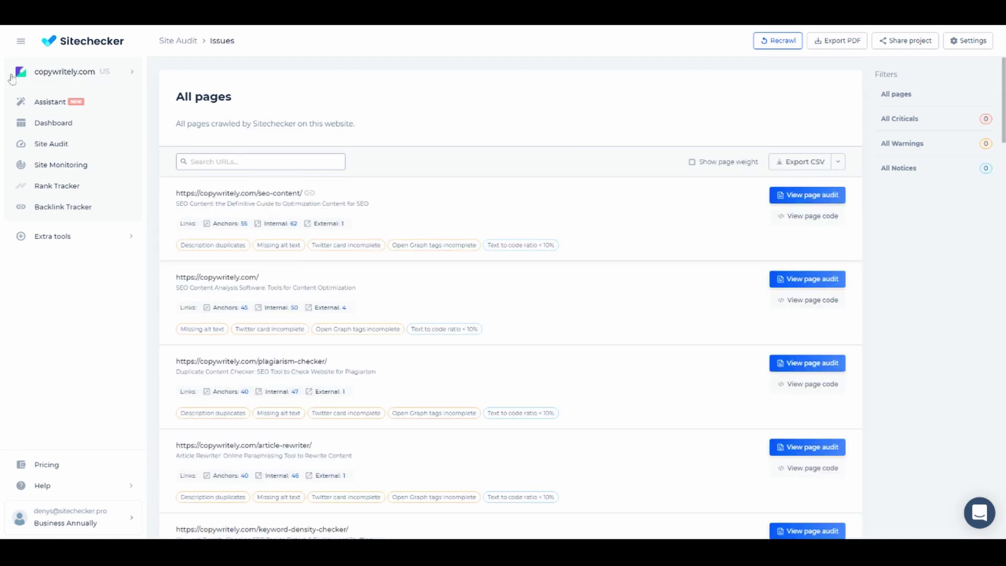
pyautogui.click(192, 43)
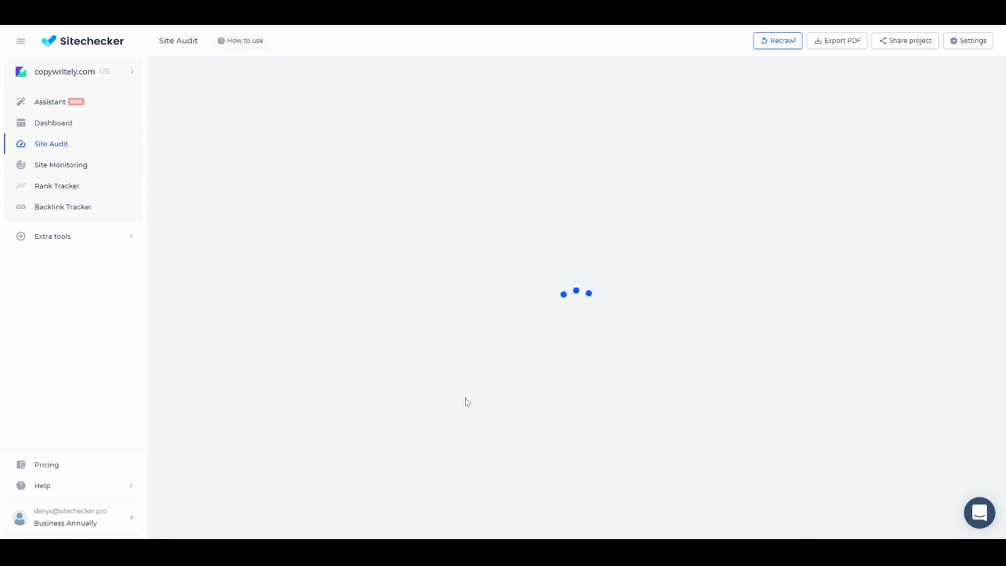
pyautogui.scroll(-3, 466, 402)
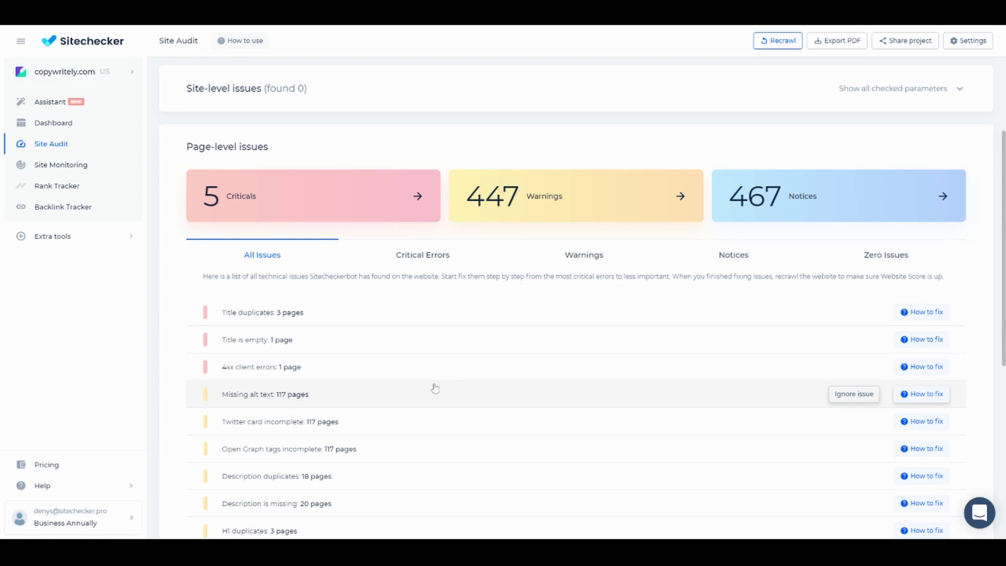
pyautogui.click(308, 315)
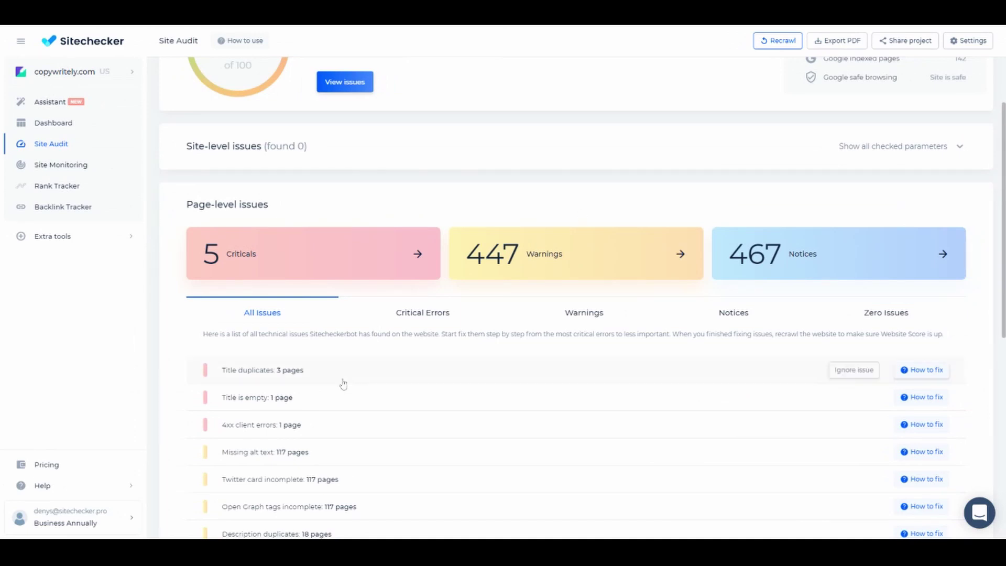
pyautogui.click(327, 478)
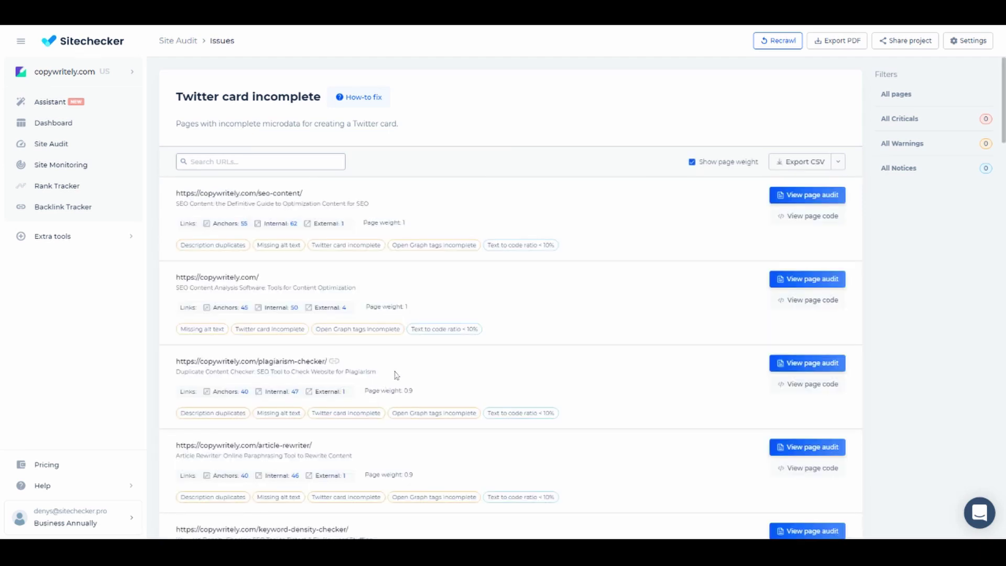
pyautogui.click(692, 162)
pyautogui.click(692, 162)
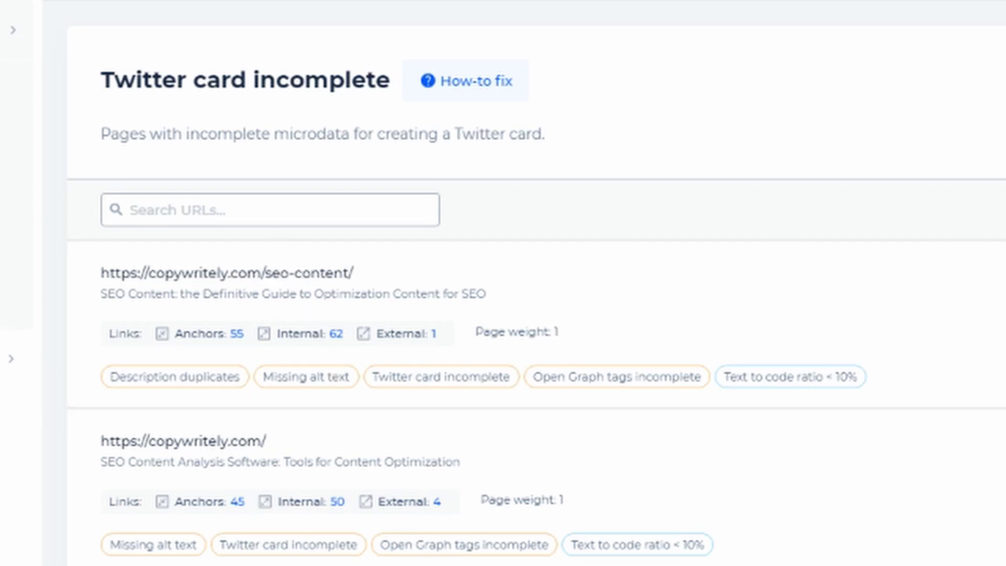
pyautogui.click(209, 210)
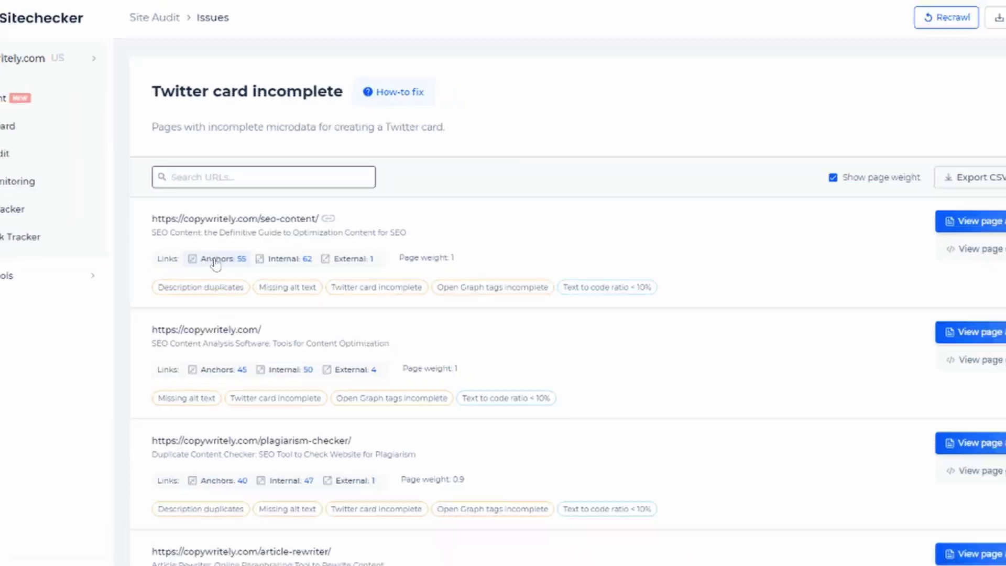
pyautogui.click(216, 259)
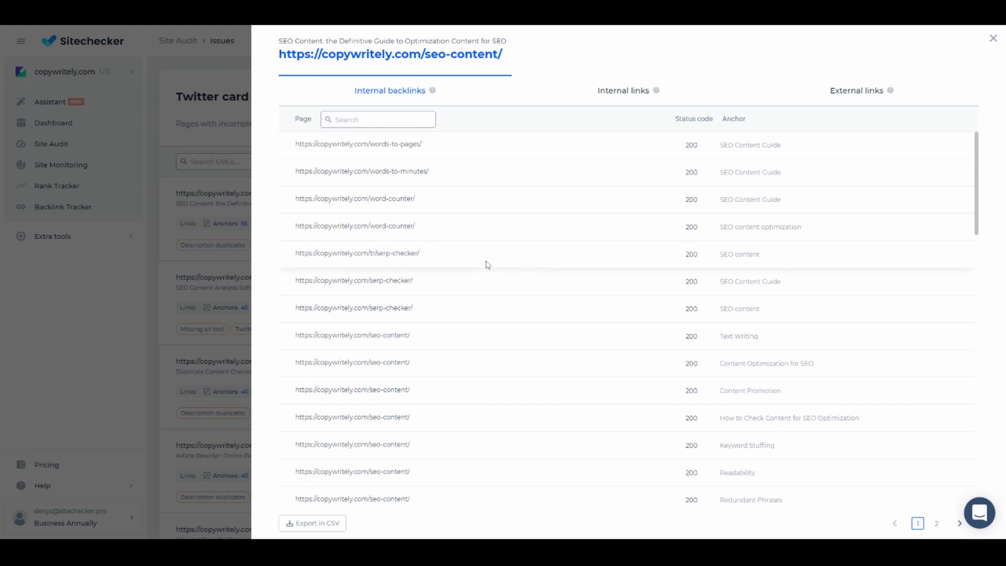
pyautogui.click(613, 92)
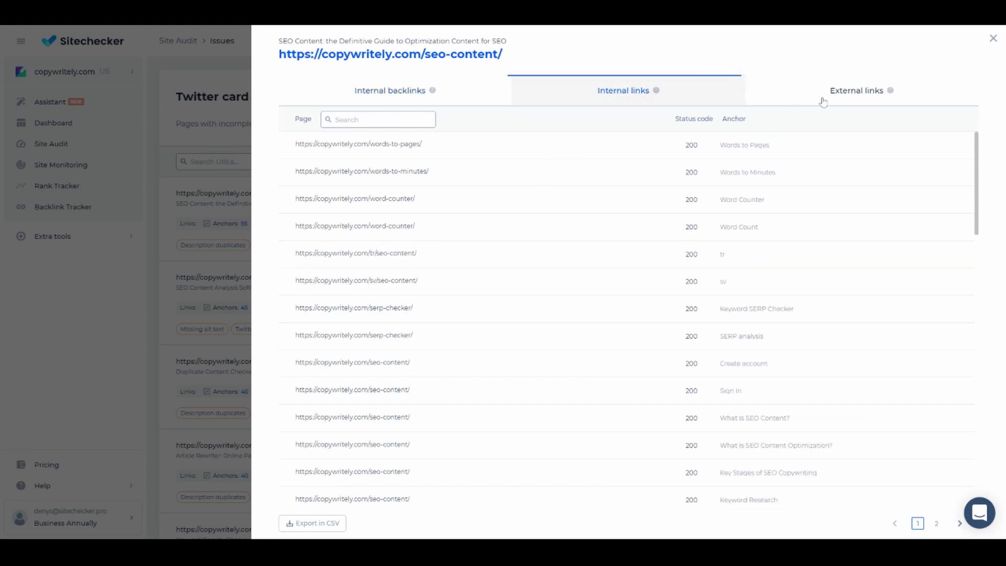
pyautogui.click(841, 93)
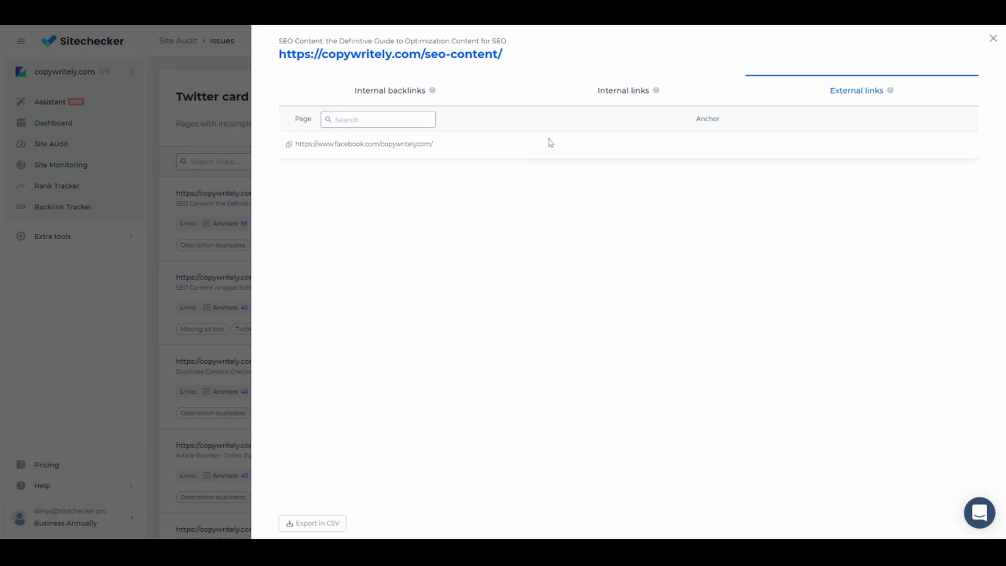
pyautogui.click(428, 95)
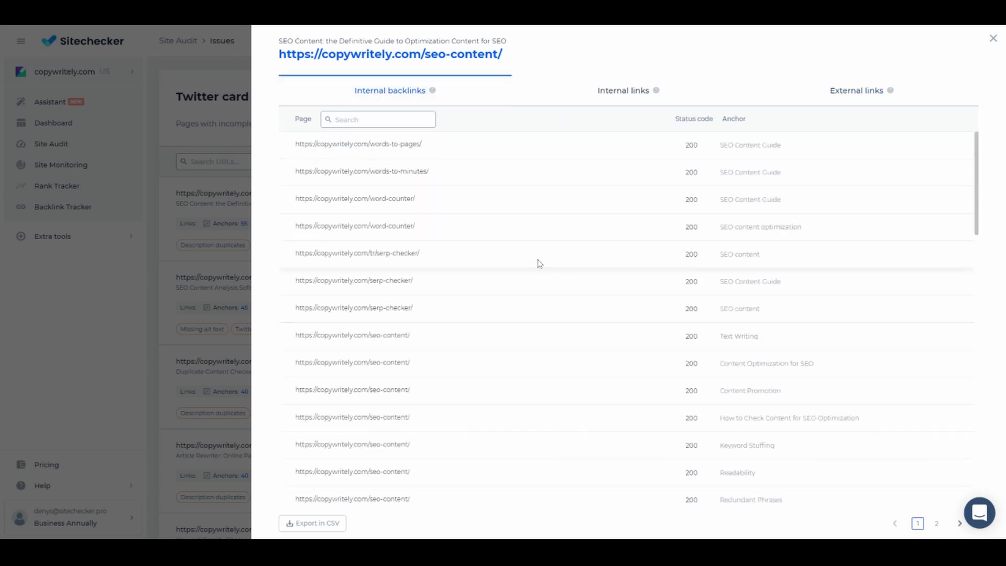
pyautogui.press('Escape')
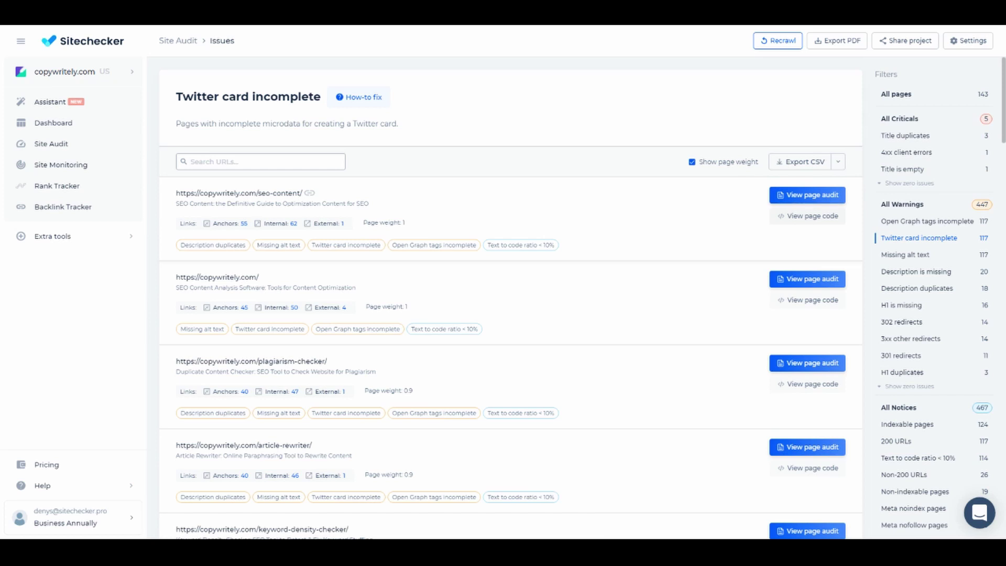
# Step: Check which pages share the serp-checker title under Title duplicates
pyautogui.click(179, 42)
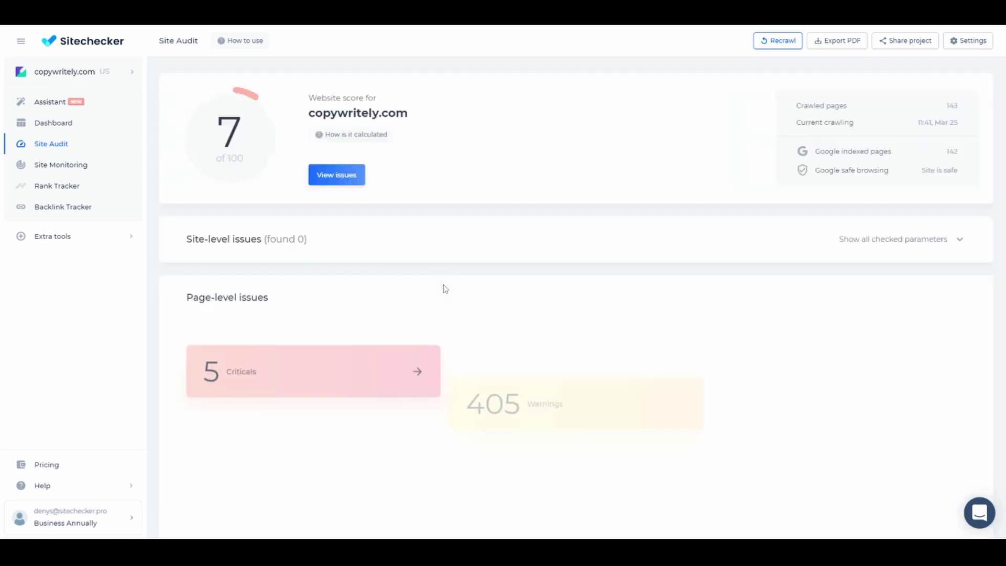
pyautogui.click(279, 458)
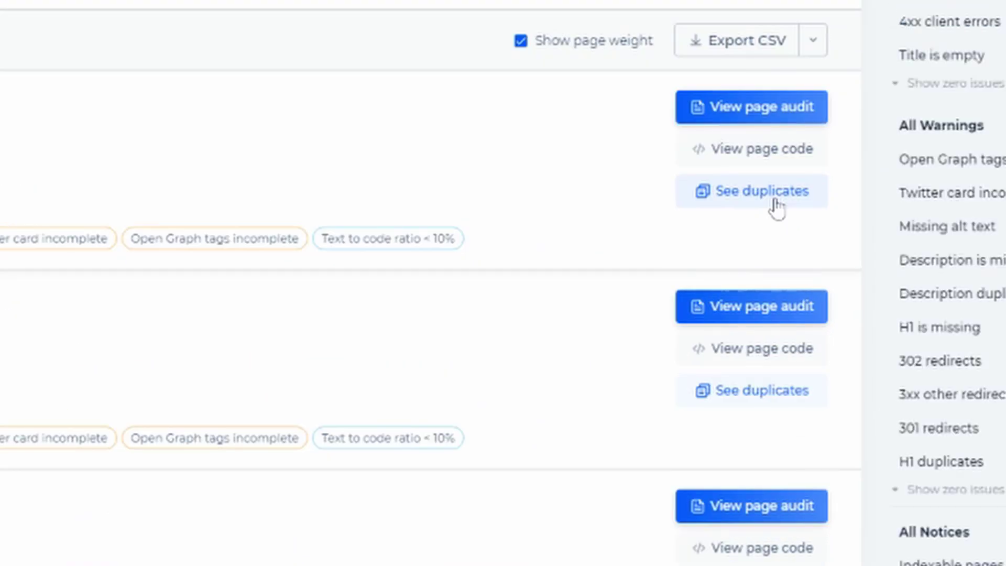
pyautogui.click(791, 217)
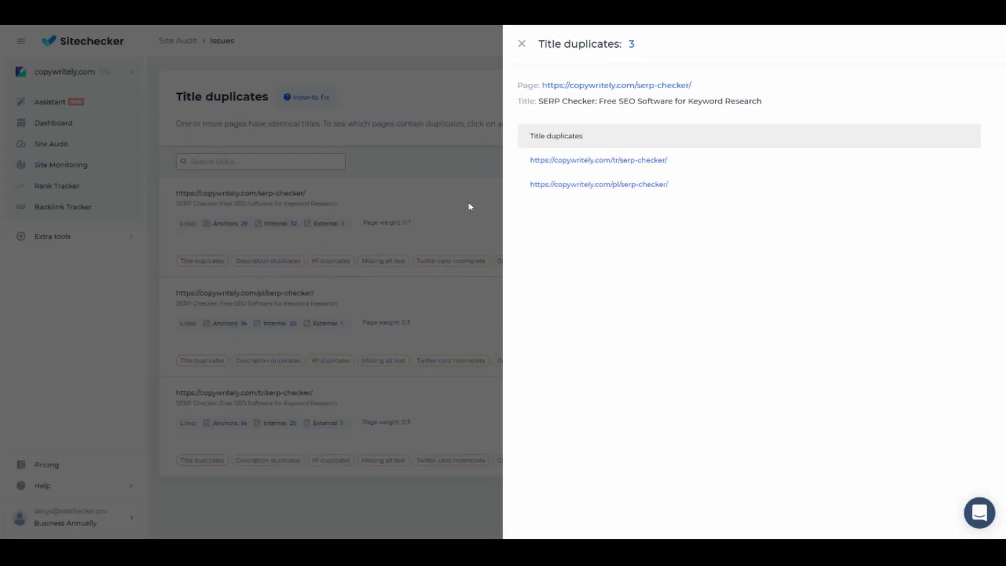
pyautogui.click(447, 199)
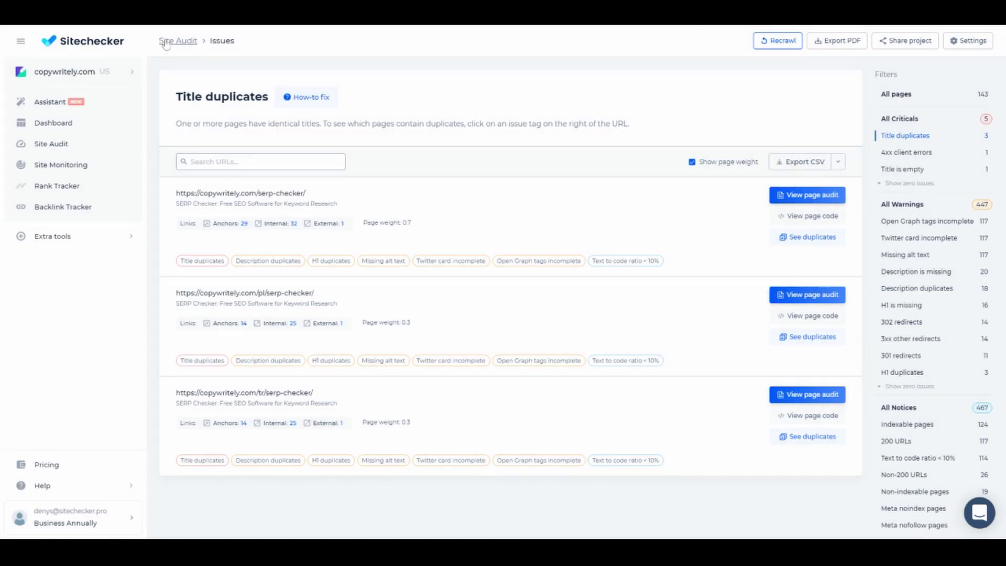
# Step: Return to the Site Audit overview and open the Missing alt text pages
pyautogui.hotkey('alt', 'Left')
pyautogui.scroll(-2, 337, 440)
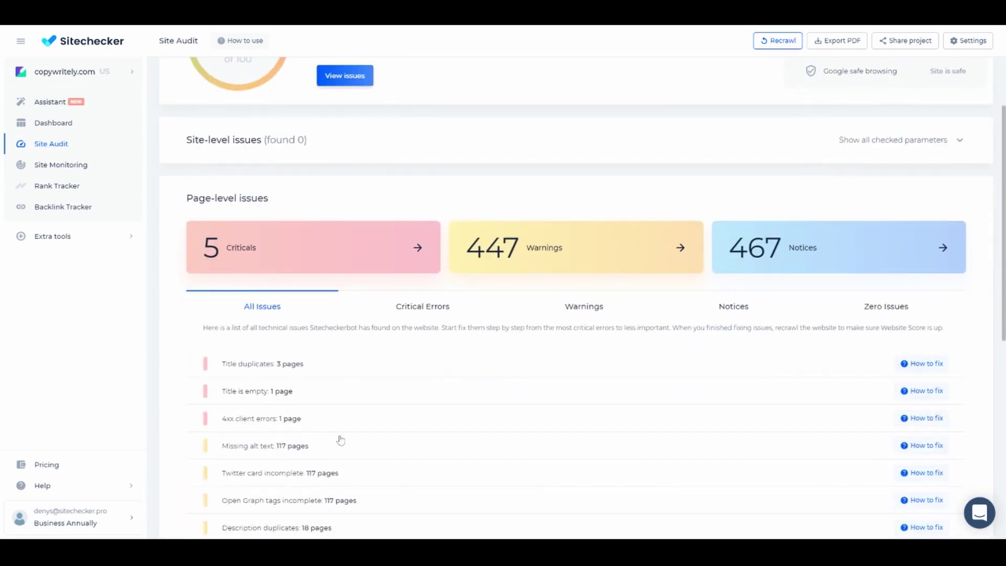
pyautogui.click(337, 441)
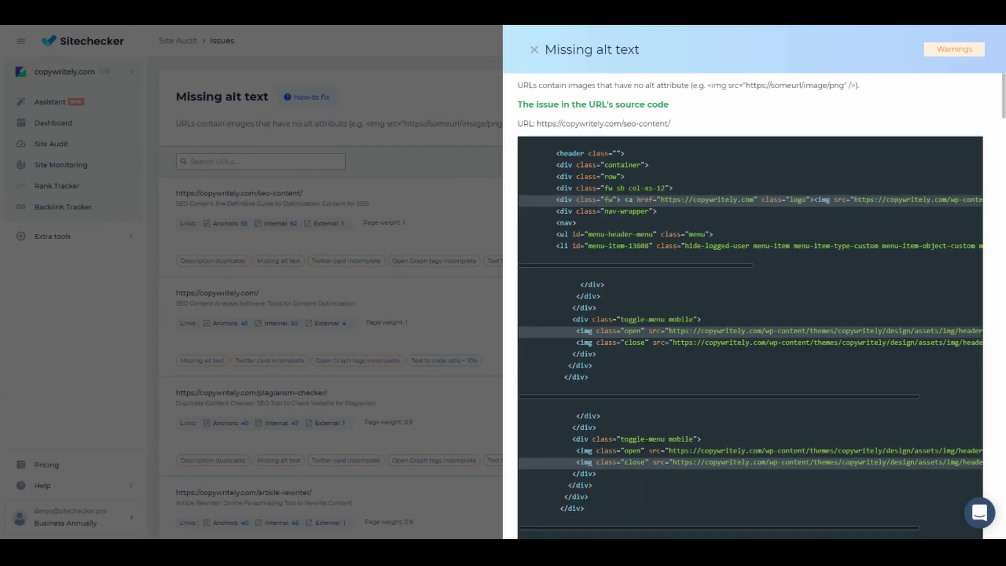
# Step: Open the 302 redirects issue list and dismiss the redirect chain panel
pyautogui.click(177, 41)
pyautogui.scroll(-5, 779, 420)
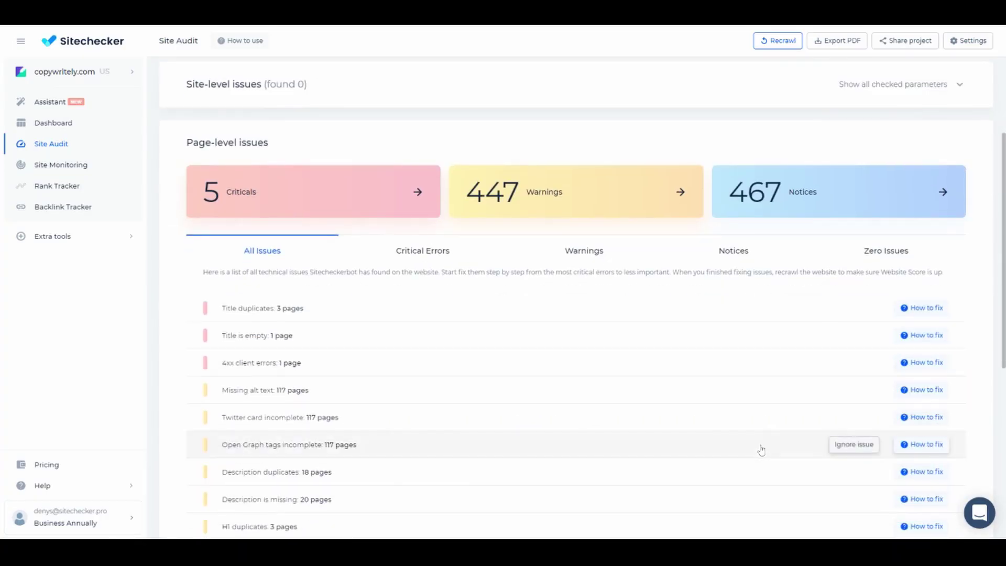
pyautogui.scroll(-2, 761, 451)
pyautogui.click(796, 415)
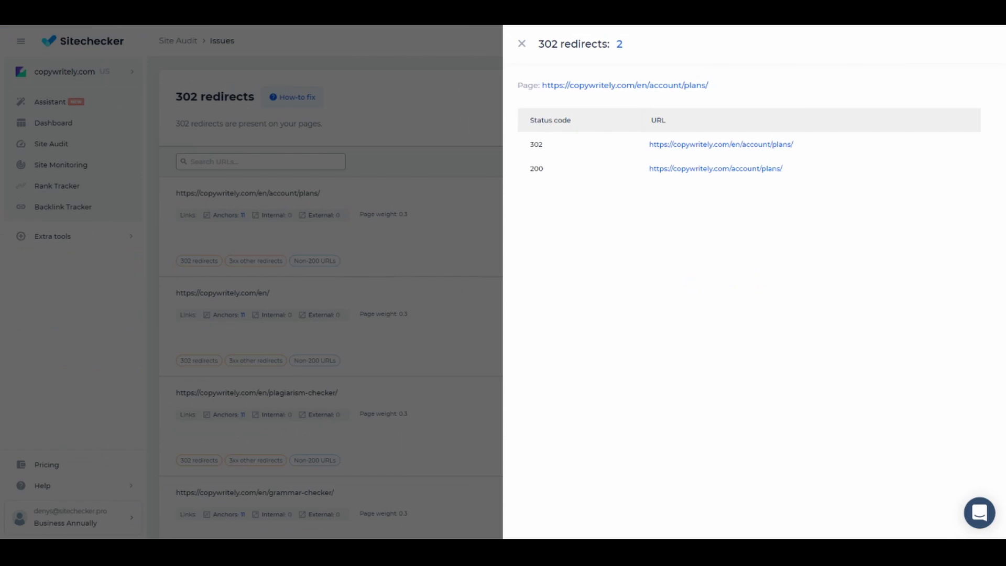
pyautogui.press('Escape')
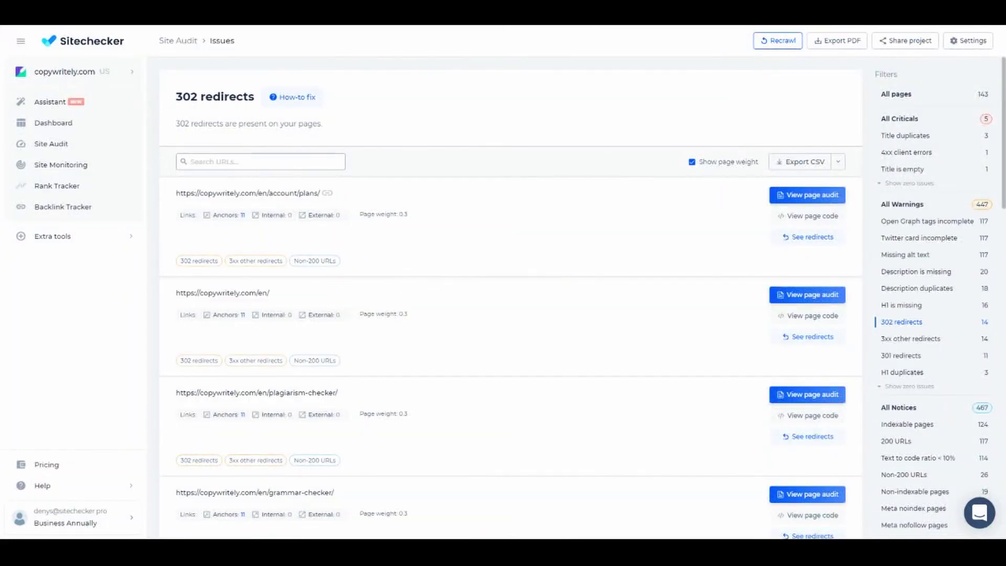
# Step: Open the page audit for /en/account/plans/ and scroll through its issues overview
pyautogui.click(795, 199)
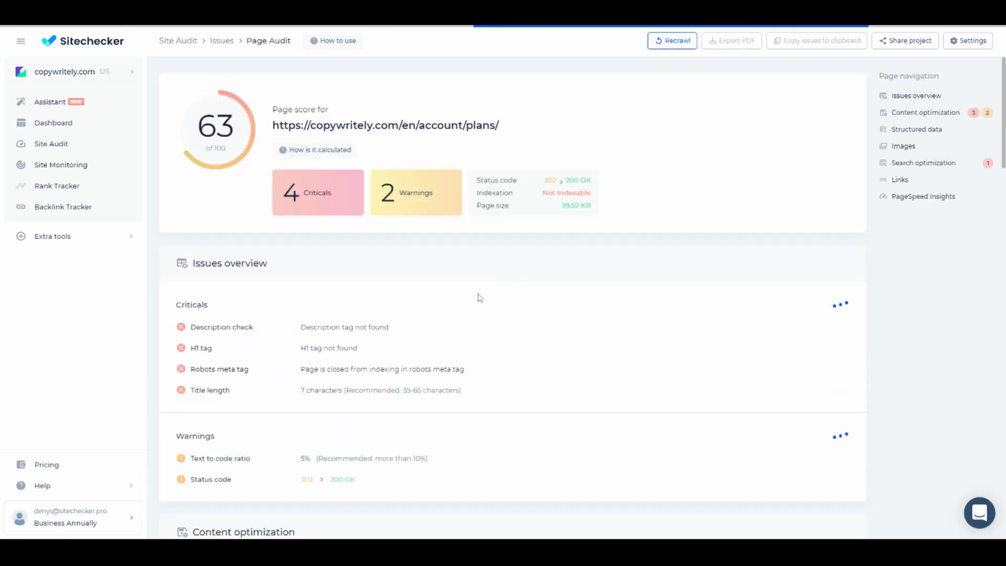
pyautogui.scroll(-3, 479, 298)
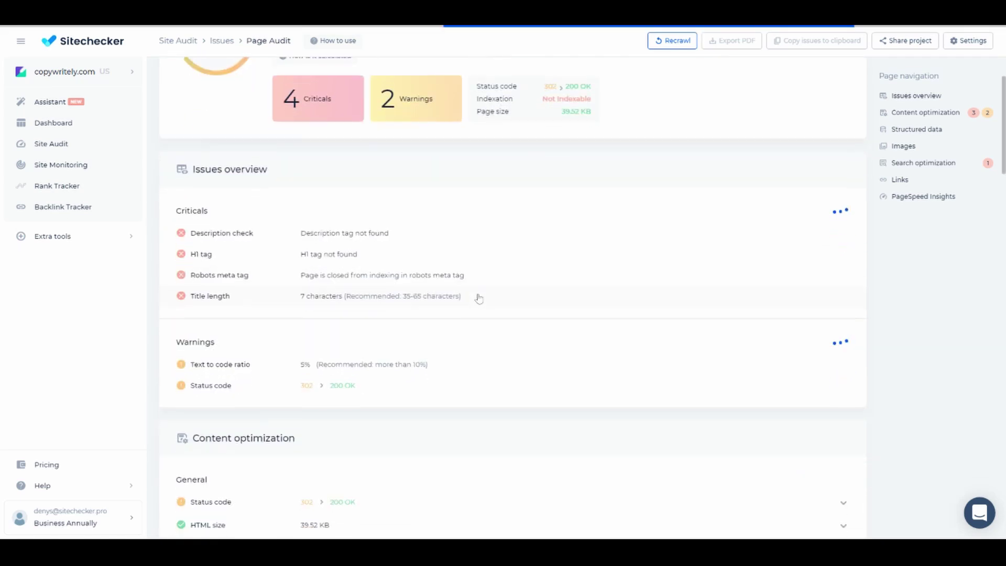
pyautogui.scroll(-5, 478, 297)
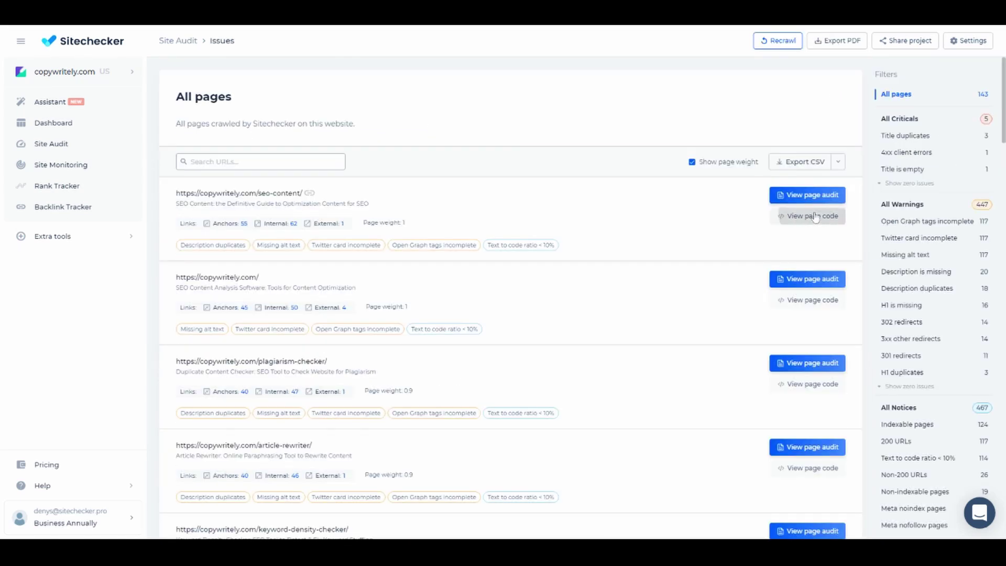
pyautogui.click(809, 194)
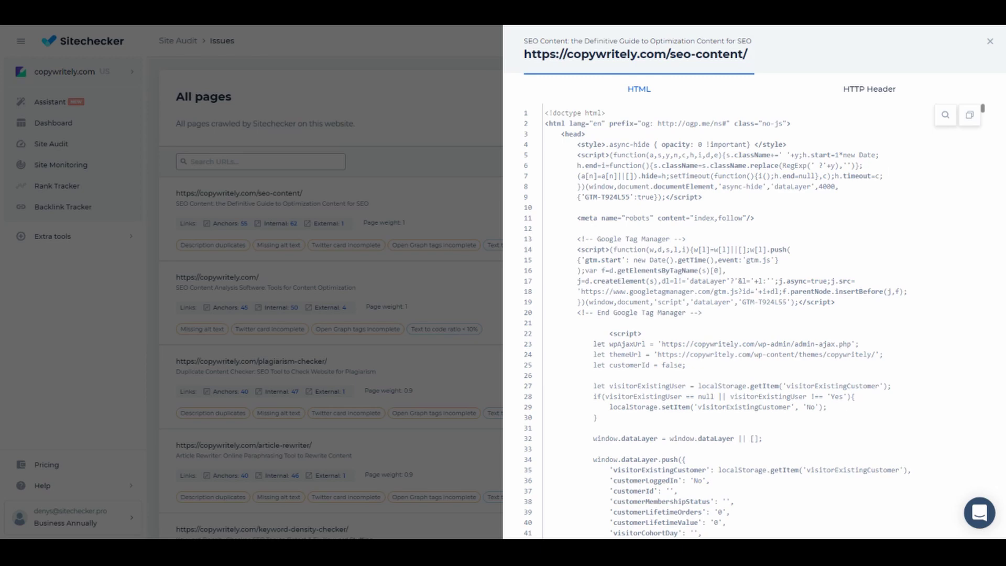
pyautogui.scroll(-8, 733, 314)
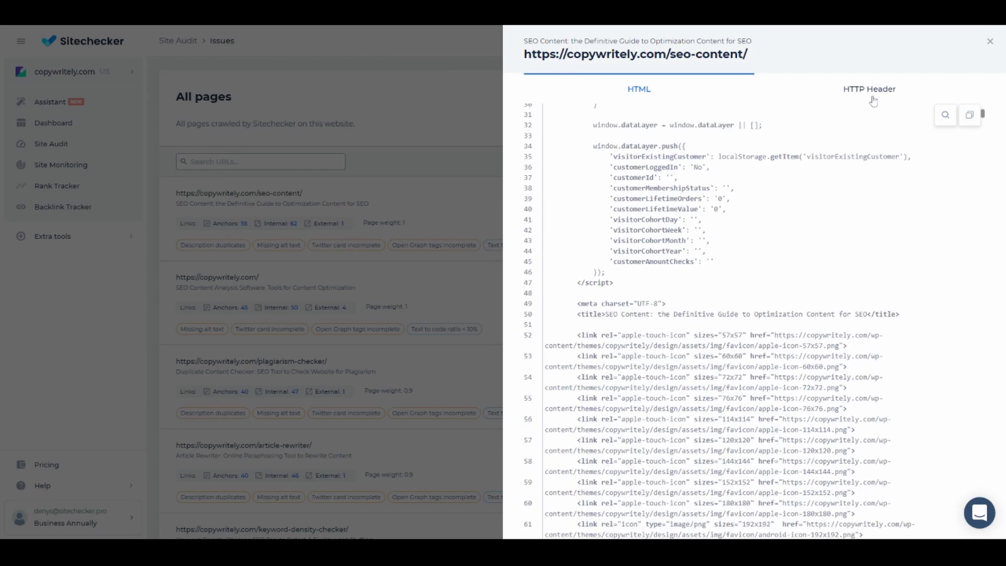
pyautogui.click(871, 97)
pyautogui.click(672, 98)
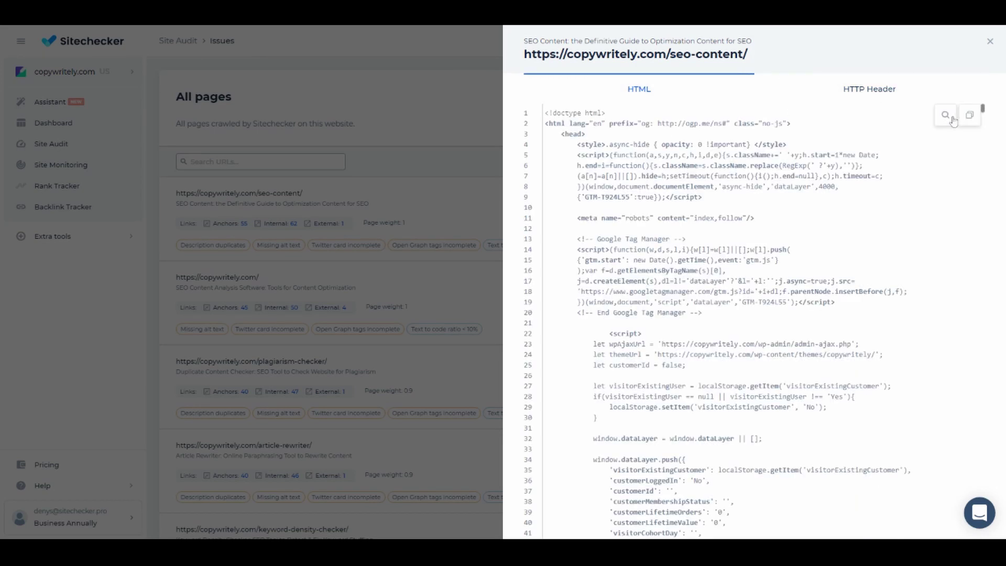
pyautogui.hotkey('ctrl', 'f')
pyautogui.write('<title')
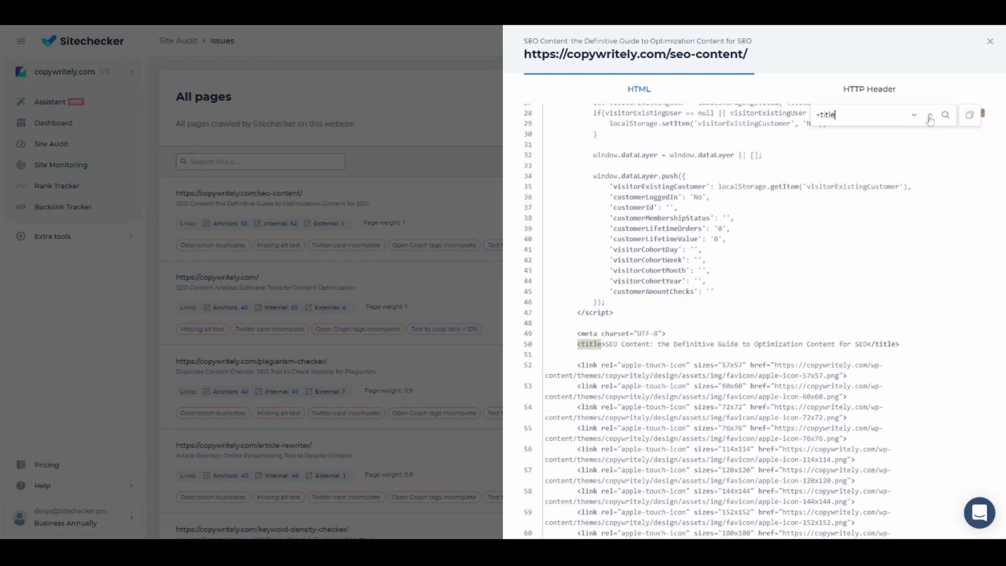
pyautogui.hotkey('ctrl', 'a')
pyautogui.press('BackSpace')
pyautogui.click(989, 42)
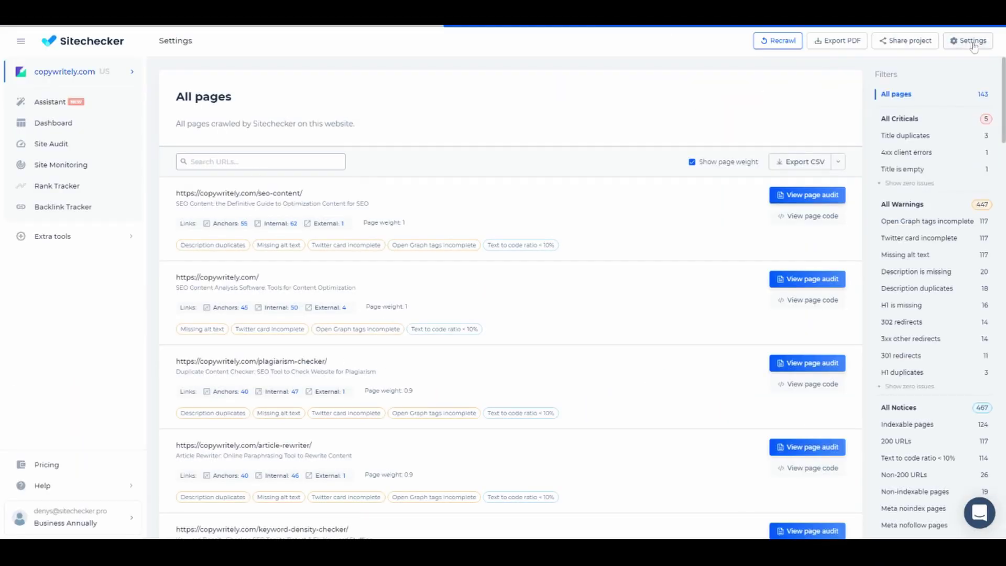
# Step: Enable Run monitoring at every 12 hours in Monitoring settings and save
pyautogui.click(969, 38)
pyautogui.click(225, 131)
pyautogui.click(321, 147)
pyautogui.click(322, 195)
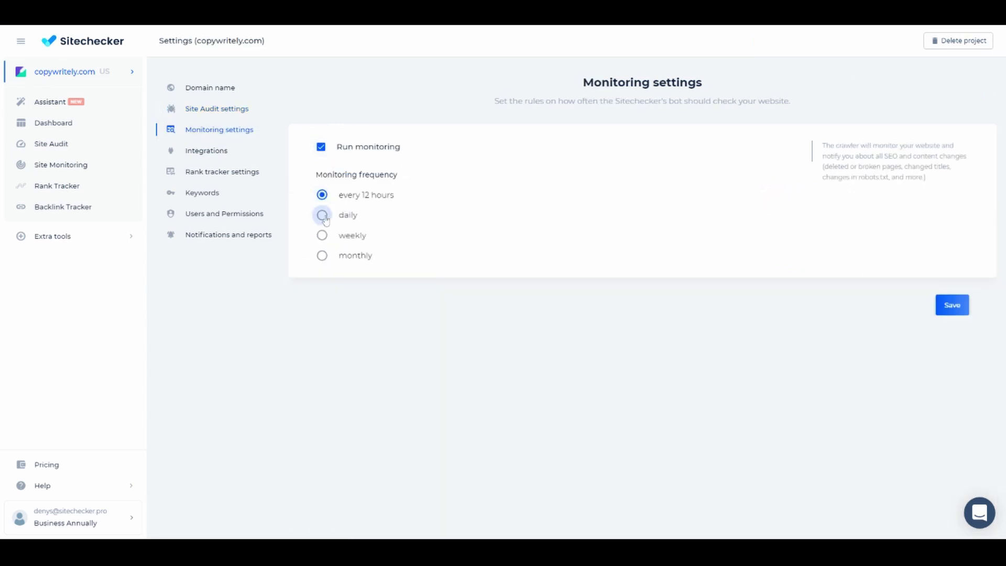
pyautogui.click(322, 215)
pyautogui.click(322, 235)
pyautogui.click(322, 255)
pyautogui.click(322, 195)
pyautogui.click(952, 305)
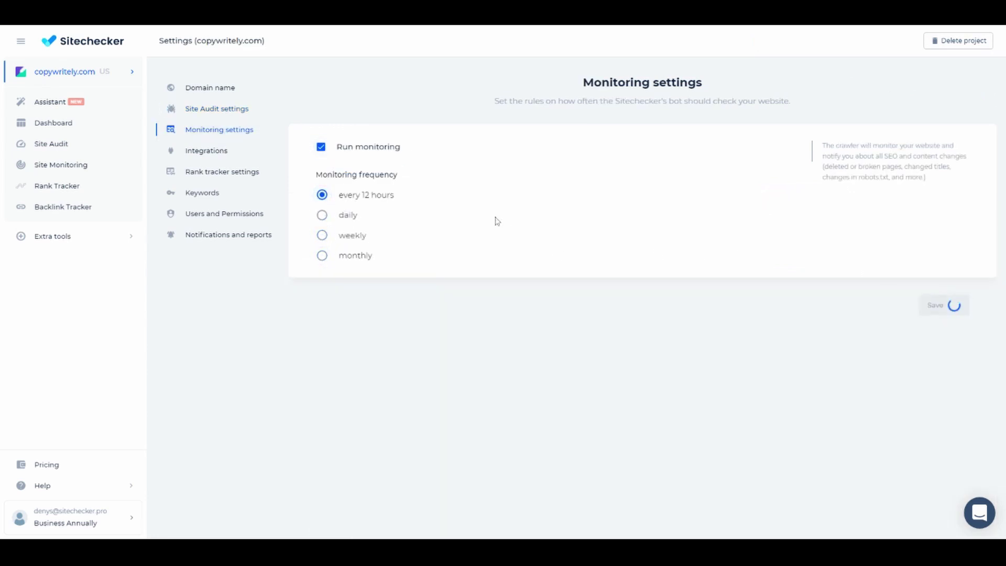
pyautogui.click(72, 144)
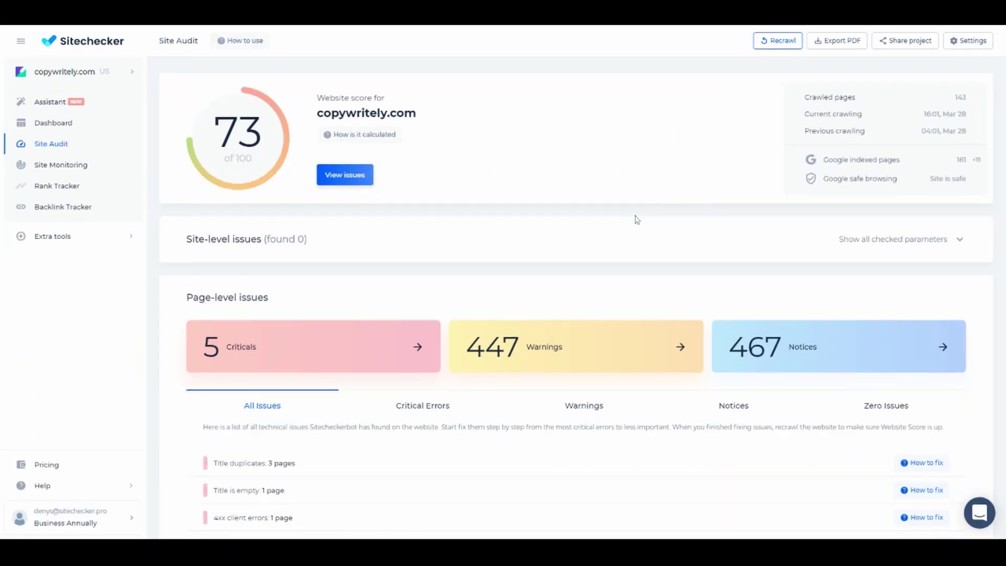
# Step: Open the Title duplicates issue from the Site Audit overview
pyautogui.click(322, 470)
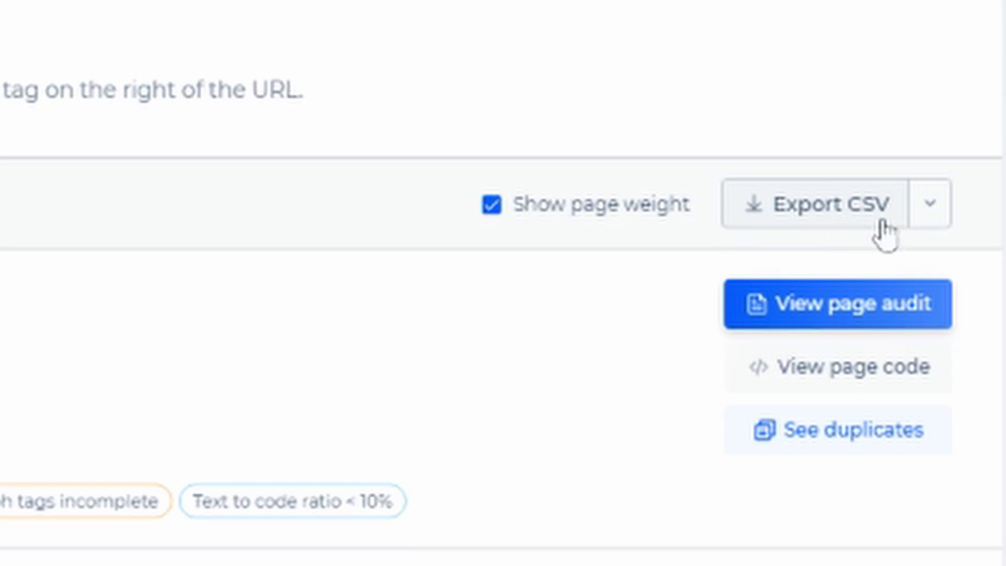
# Step: Copy the Title duplicates URLs list from the Export CSV dropdown
pyautogui.click(930, 220)
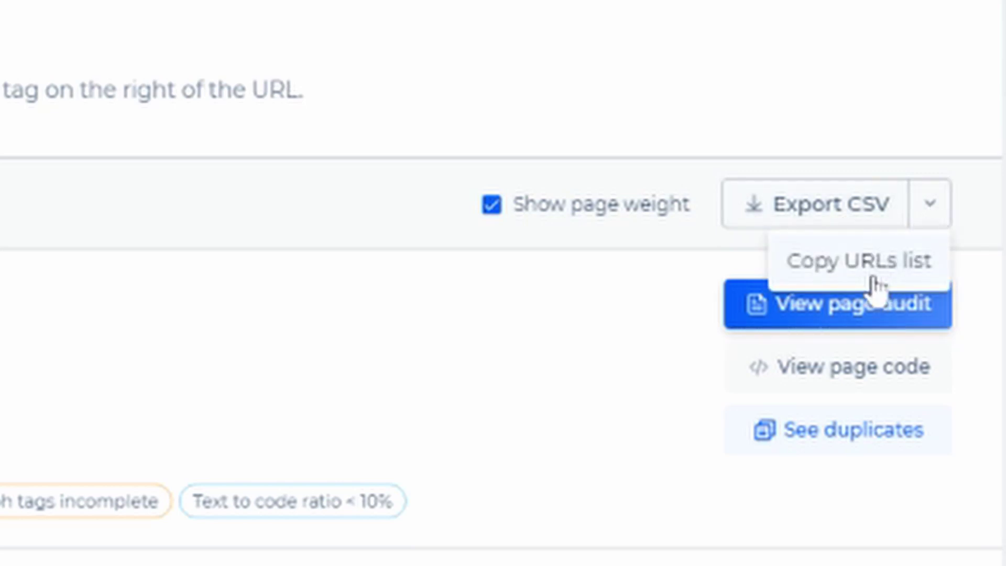
pyautogui.click(871, 278)
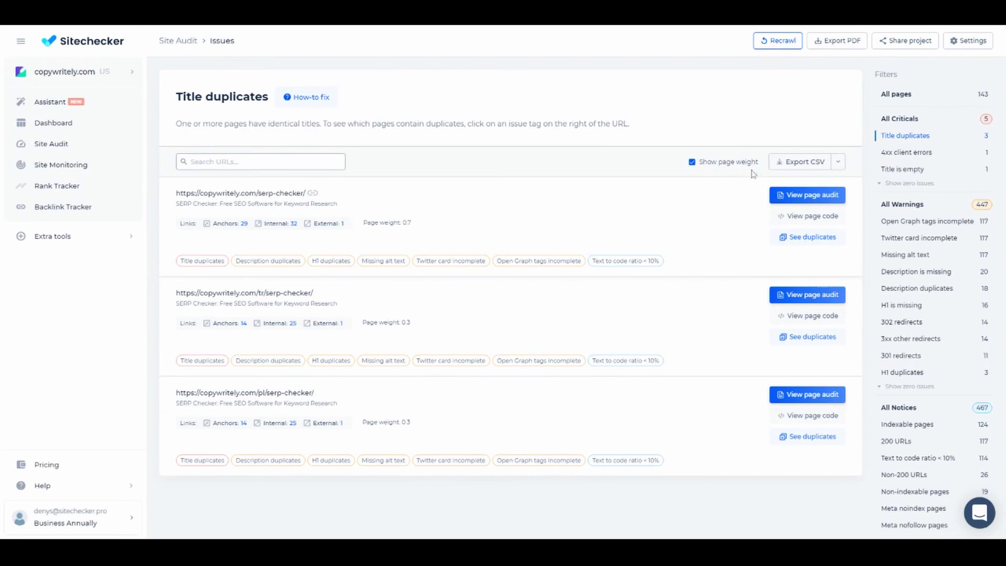
# Step: Turn on view-only link access, copy the share link, then disable link access
pyautogui.click(906, 41)
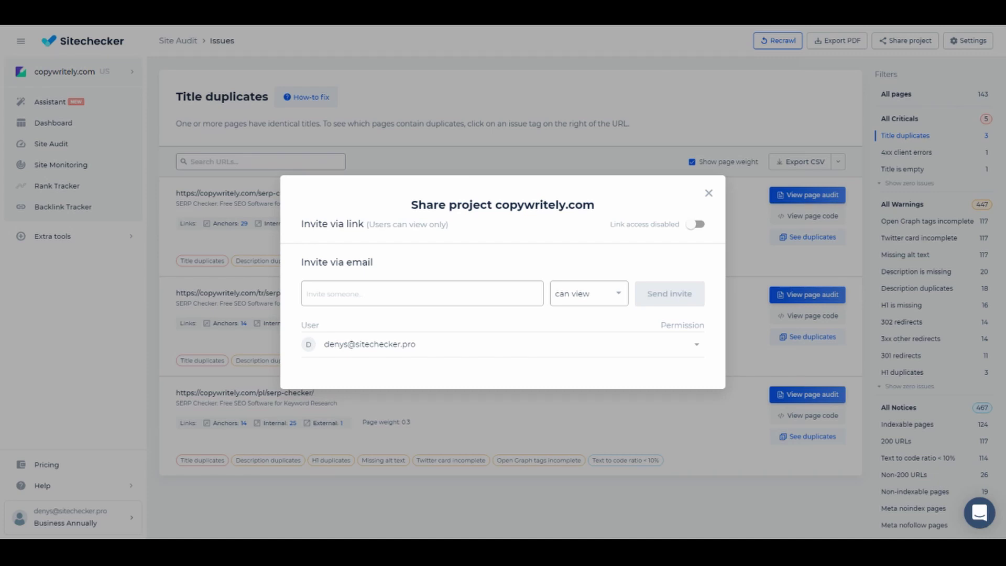
pyautogui.click(696, 225)
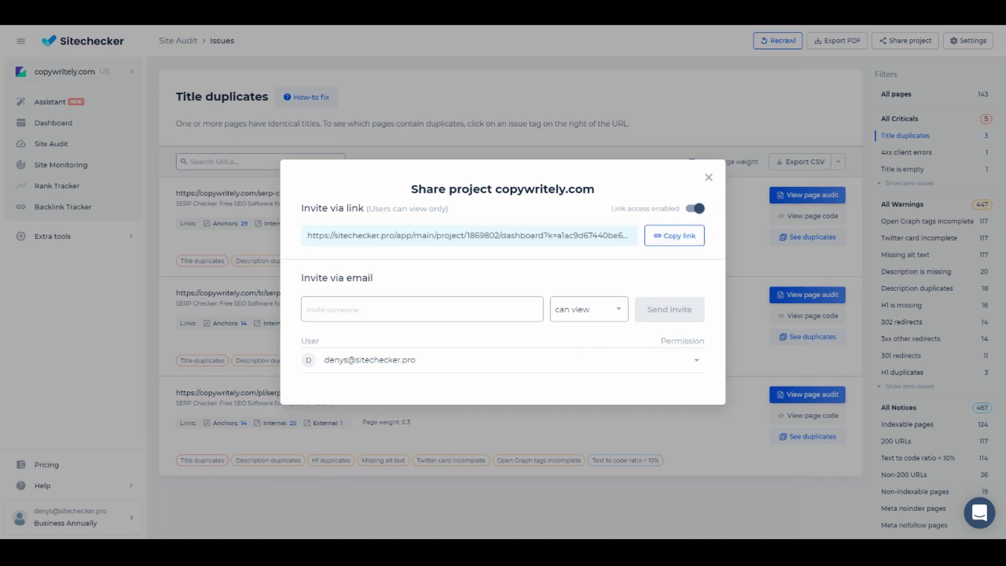
pyautogui.click(674, 235)
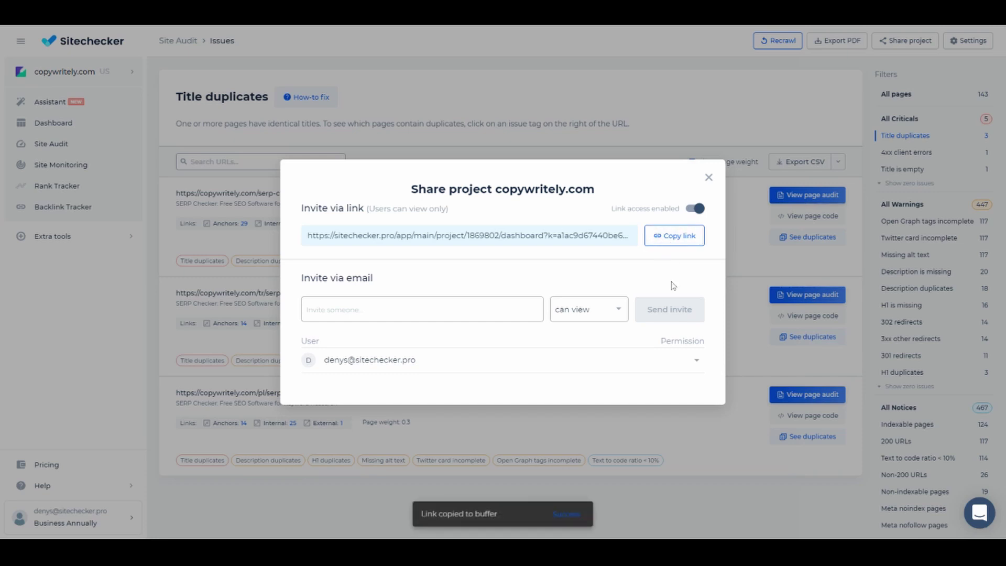
pyautogui.click(695, 208)
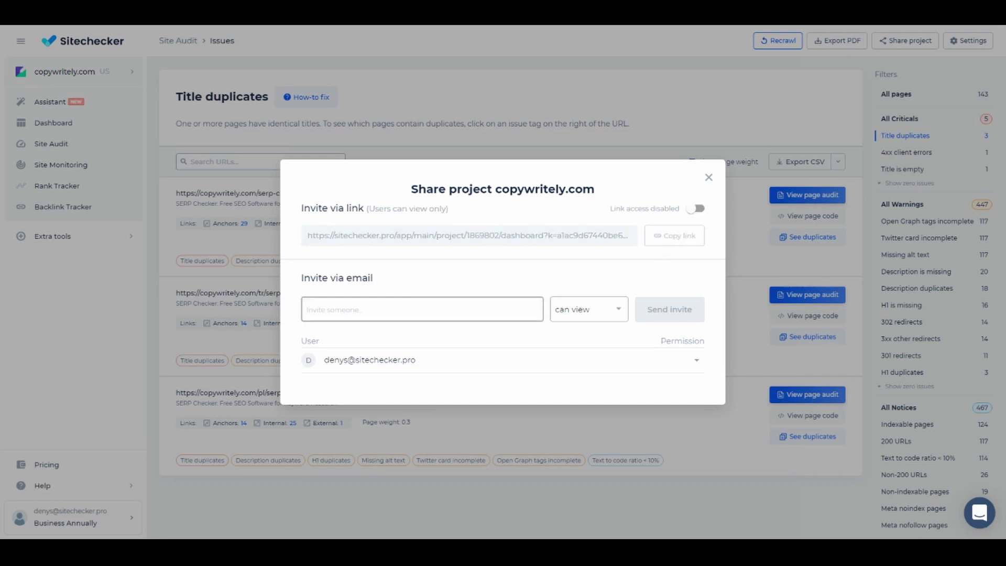
# Step: Enter the colleague's e-mail, set permission to can edit, and send the invite
pyautogui.click(421, 309)
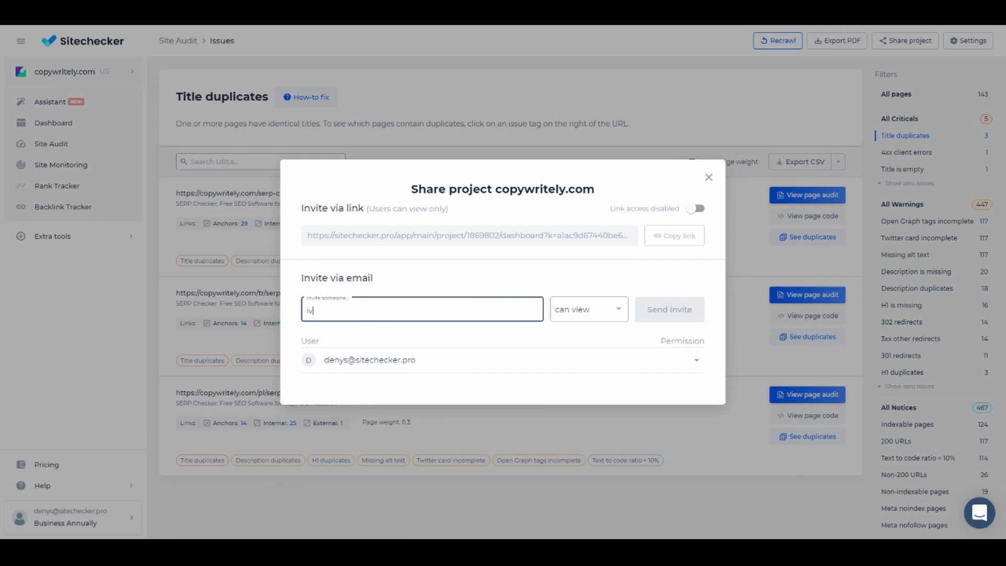
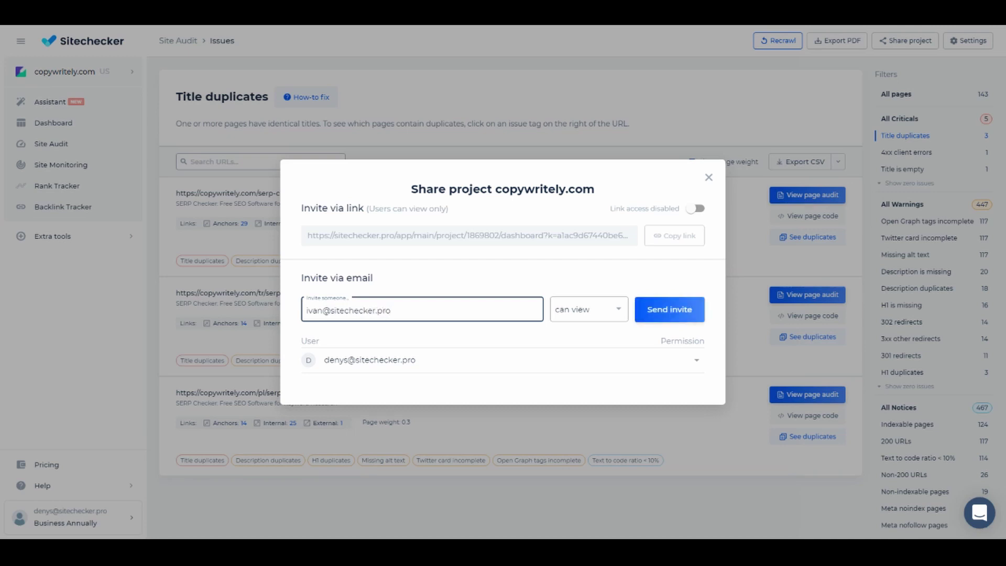
pyautogui.click(598, 310)
pyautogui.click(598, 294)
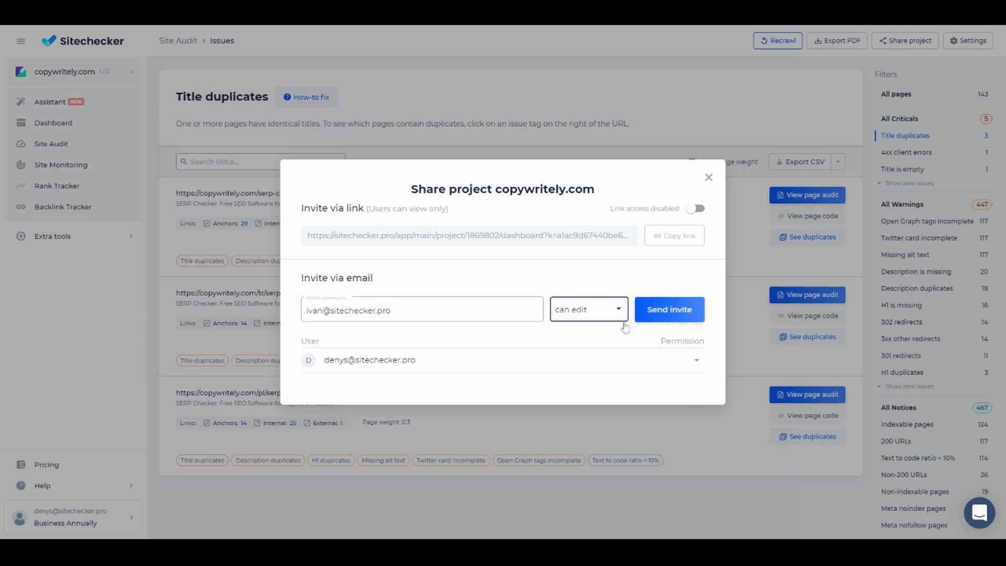
pyautogui.click(679, 316)
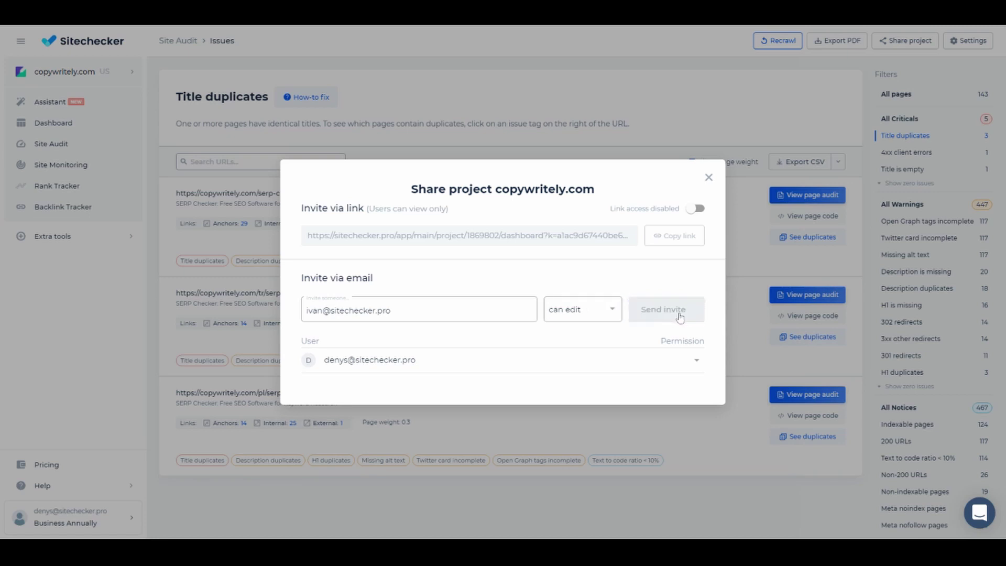